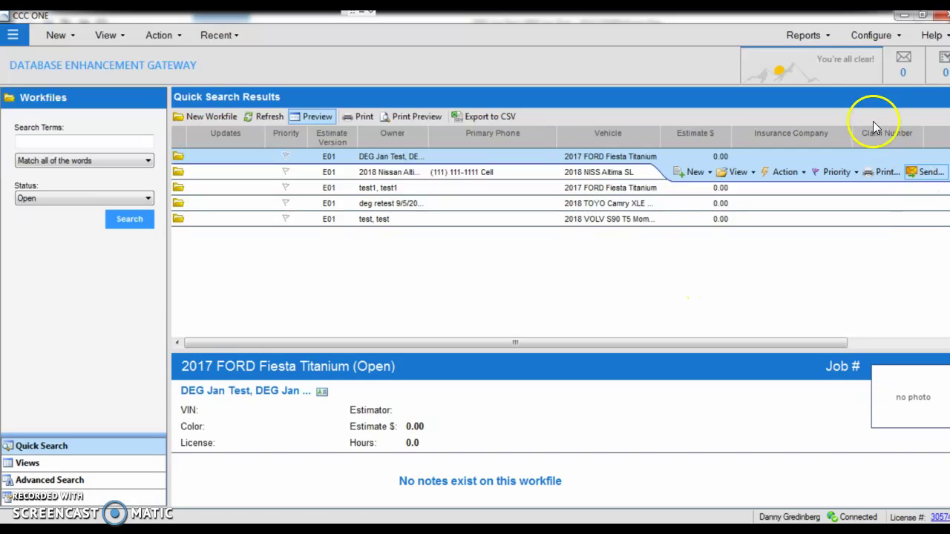
Review the Default Estimate Sequence choices in the company profile's Estimating Options, then close the profile settings.
left_click(871, 37)
left_click(870, 36)
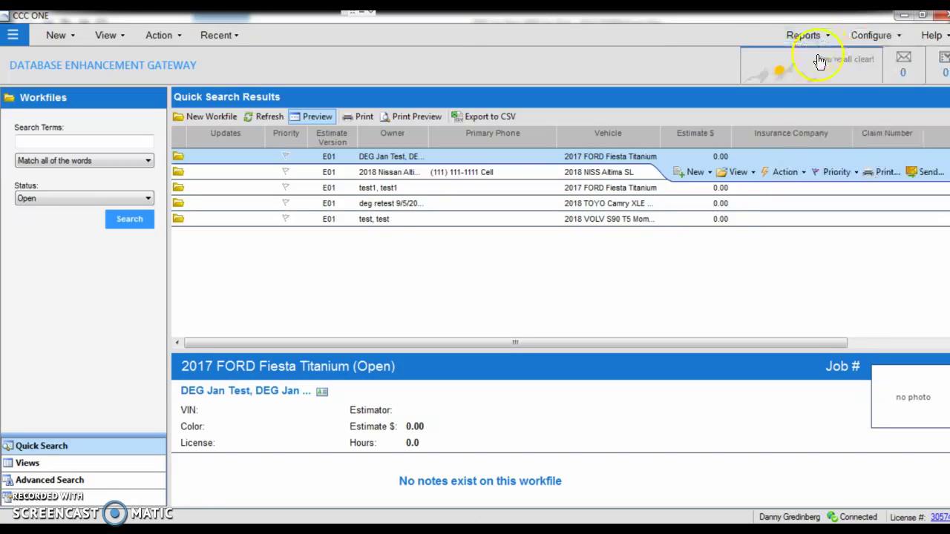
left_click(869, 34)
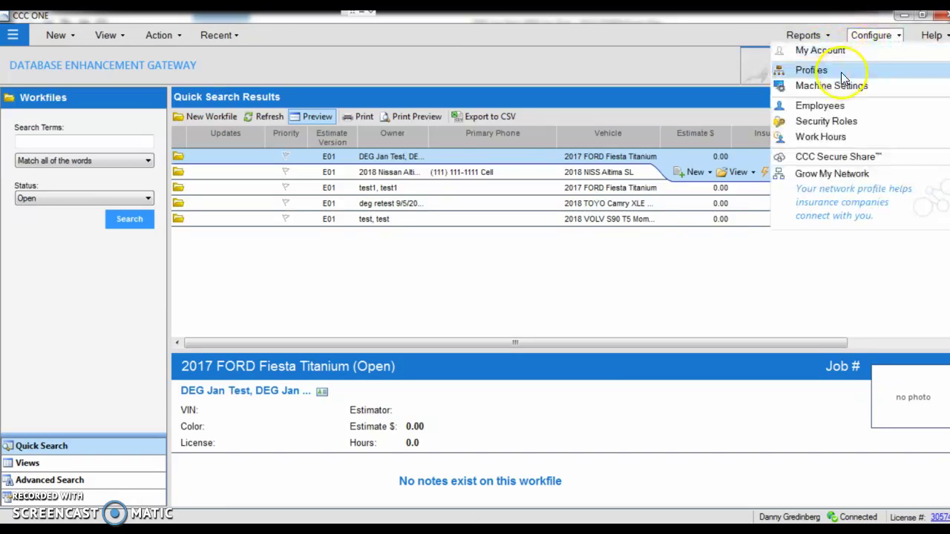
left_click(816, 71)
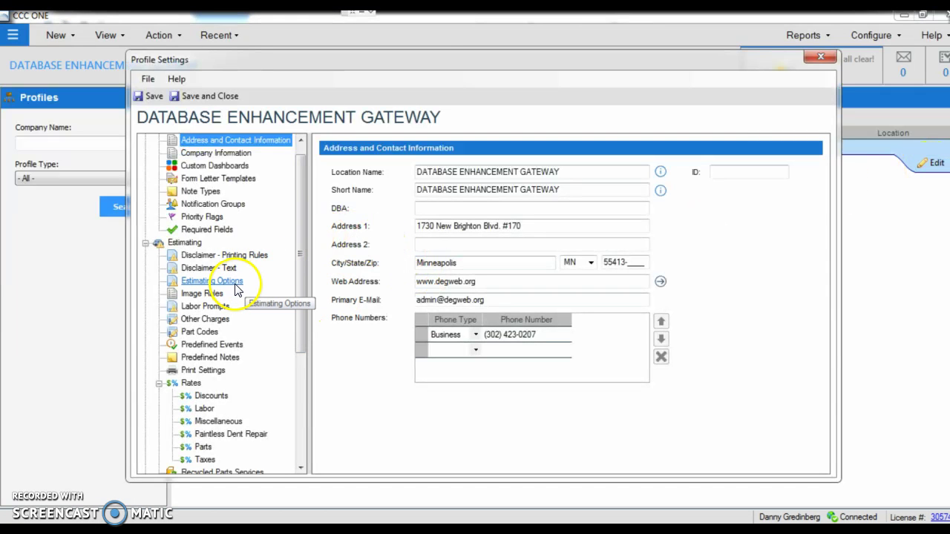
left_click(234, 285)
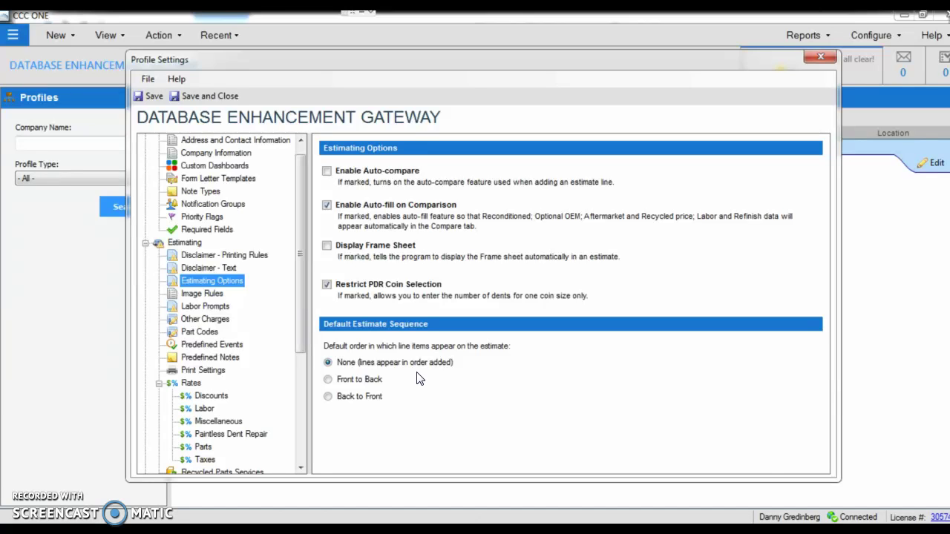
left_click(820, 57)
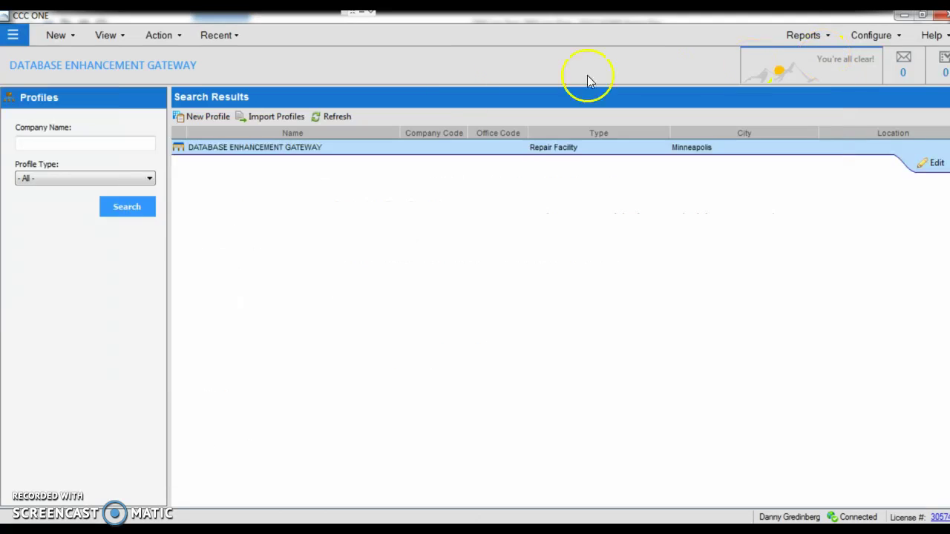
Return to the workfile list and open the first 2017 FORD Fiesta Titanium workfile.
left_click(109, 36)
left_click(126, 48)
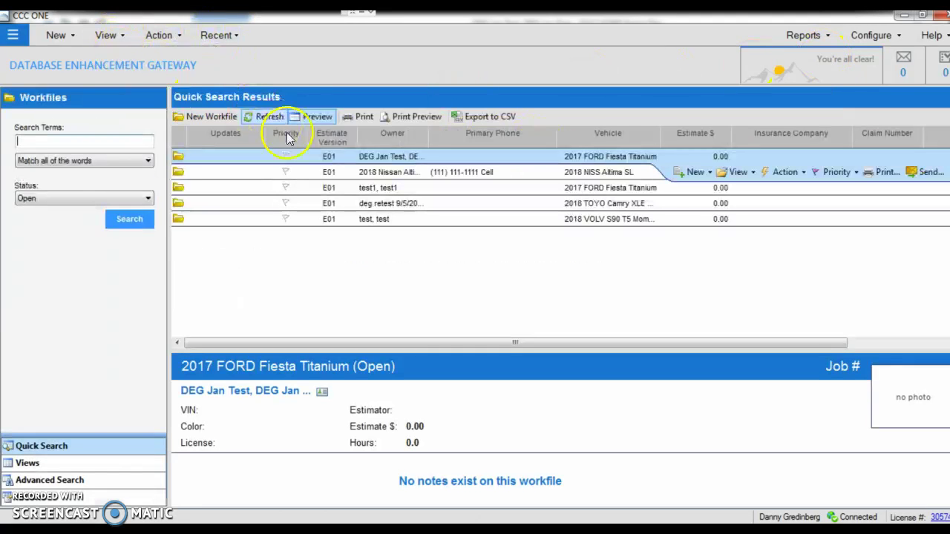
double_click(408, 160)
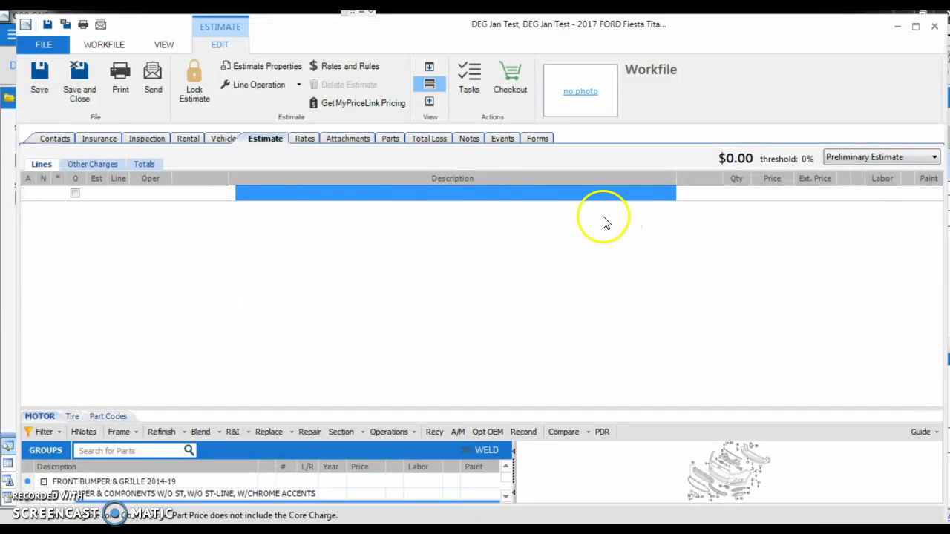
Examine the Estimate Sequence options in the workfile's Estimate Properties and close them without changes.
left_click(271, 71)
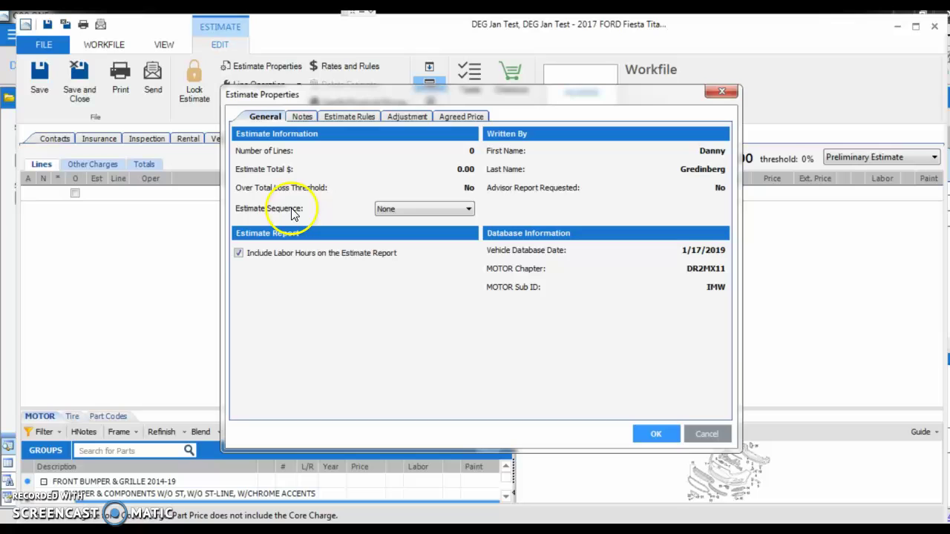
left_click(416, 210)
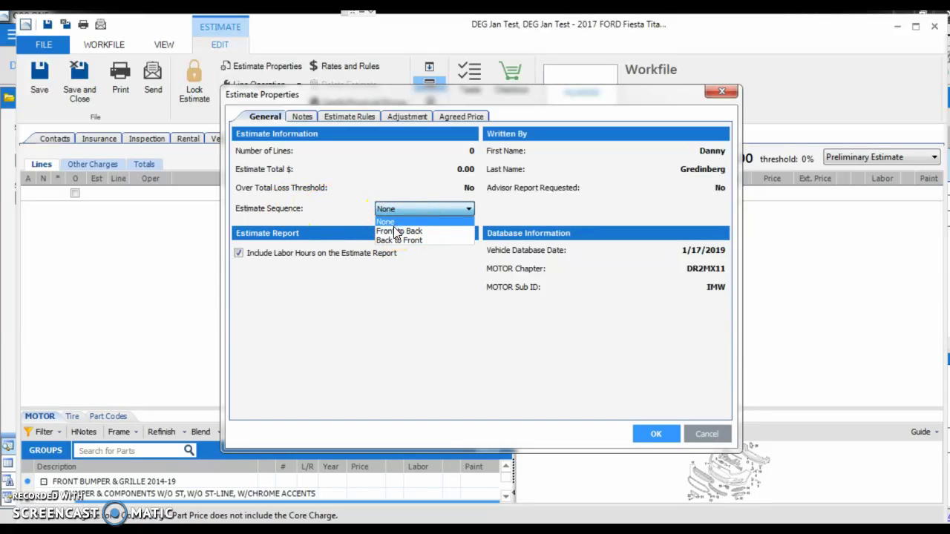
left_click(791, 277)
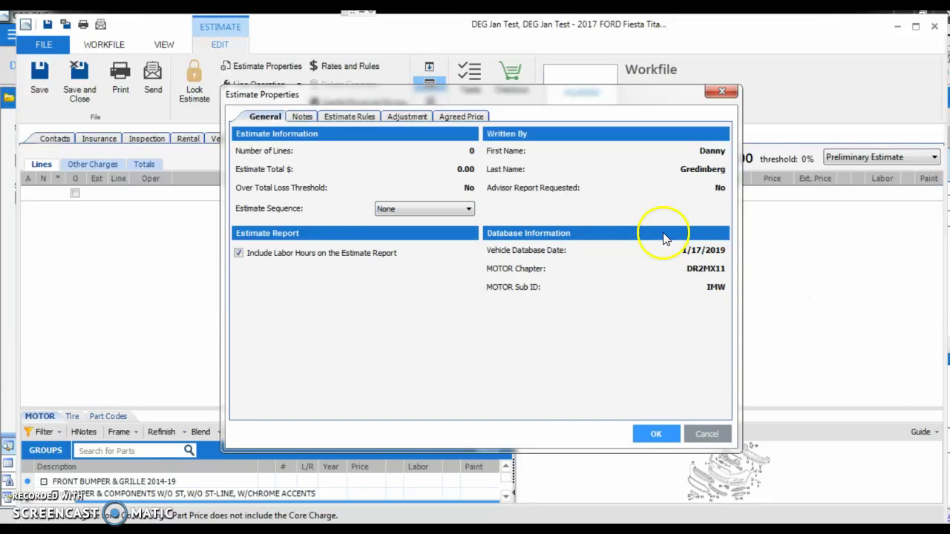
left_click(722, 92)
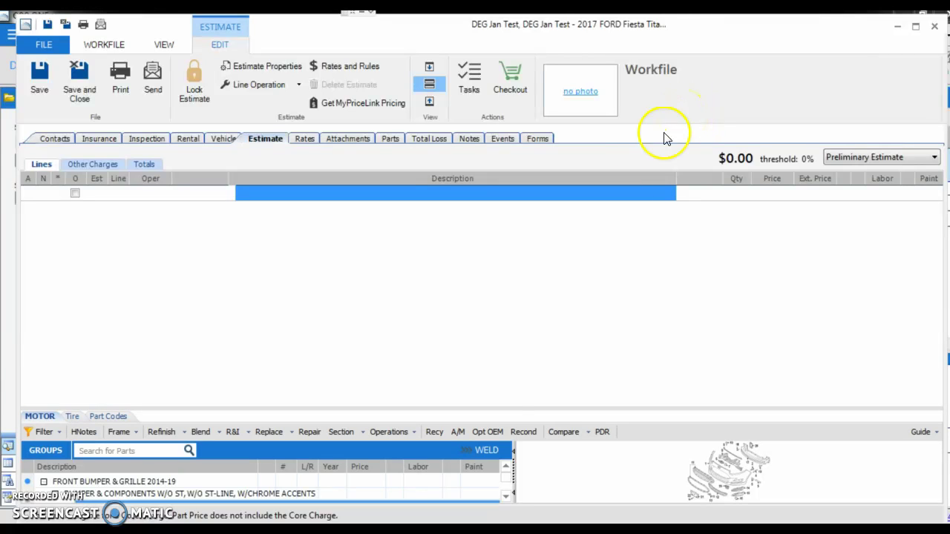
Add a Refinish operation for the front bumper cover, answering Yes to refinishing it in a separate procedure.
mouse_move(547, 409)
left_mouse_down()
mouse_move(540, 289)
mouse_move(531, 320)
left_mouse_up()
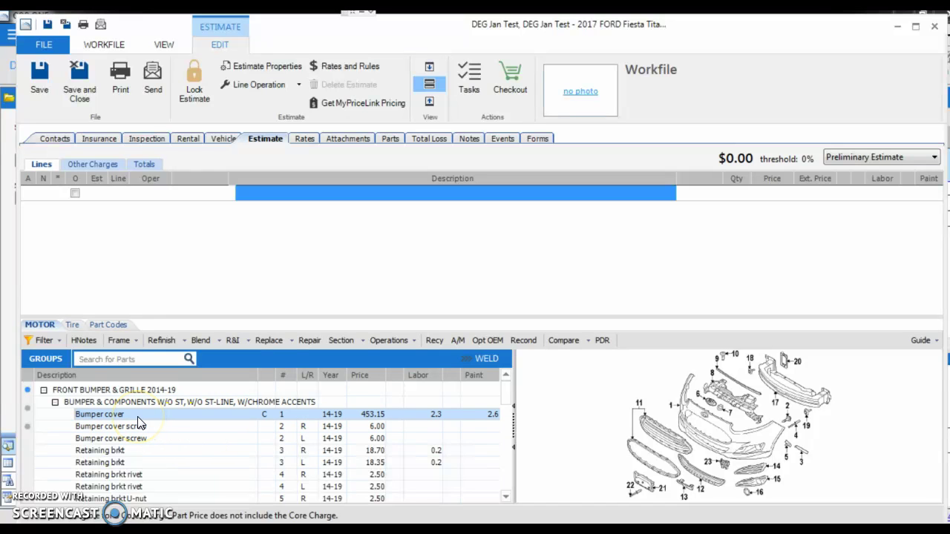
left_click(96, 414)
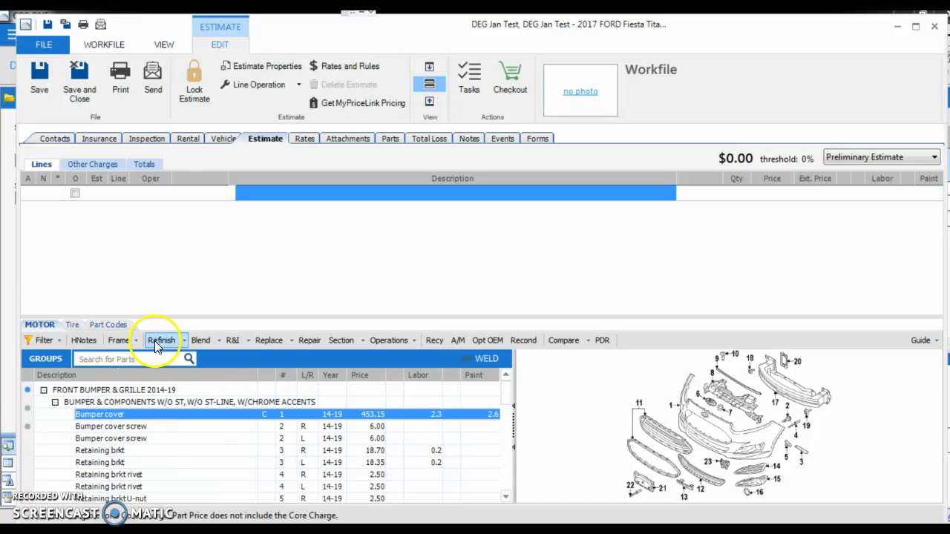
left_click(161, 340)
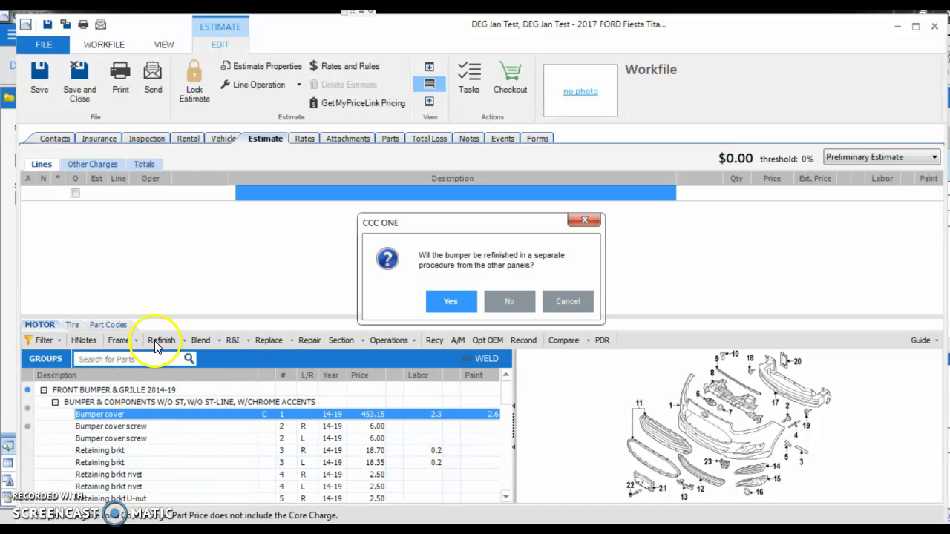
left_click(437, 312)
Add a Refinish operation for the hood from the HOOD parts group.
left_click(37, 359)
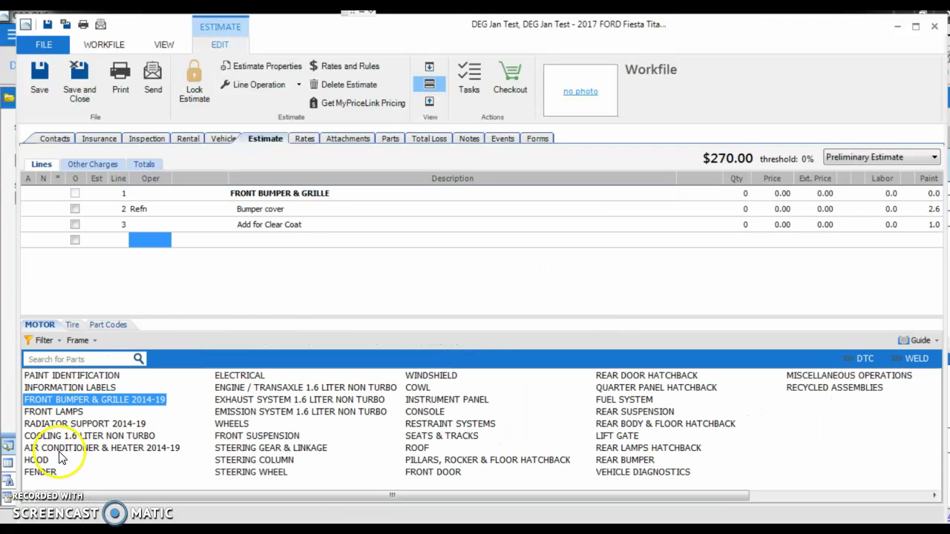
left_click(38, 460)
left_click(111, 415)
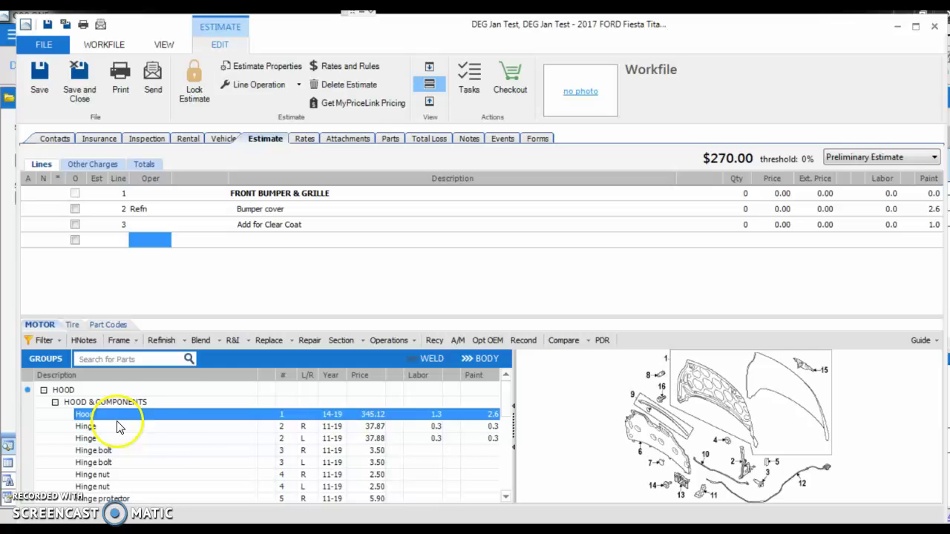
left_click(162, 341)
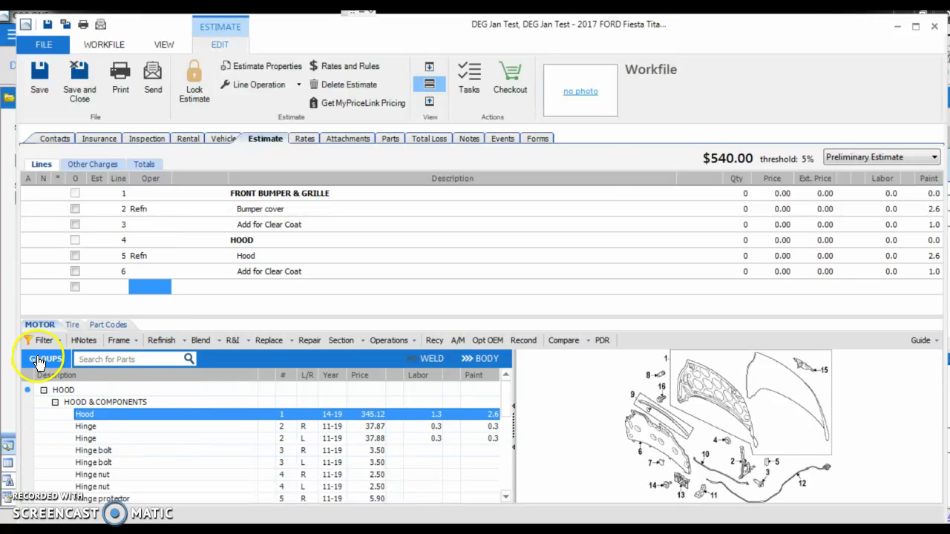
From the FENDER group, add Refinish for the right fender w/o rocker molding and Blend for the left one.
left_click(38, 362)
left_click(46, 473)
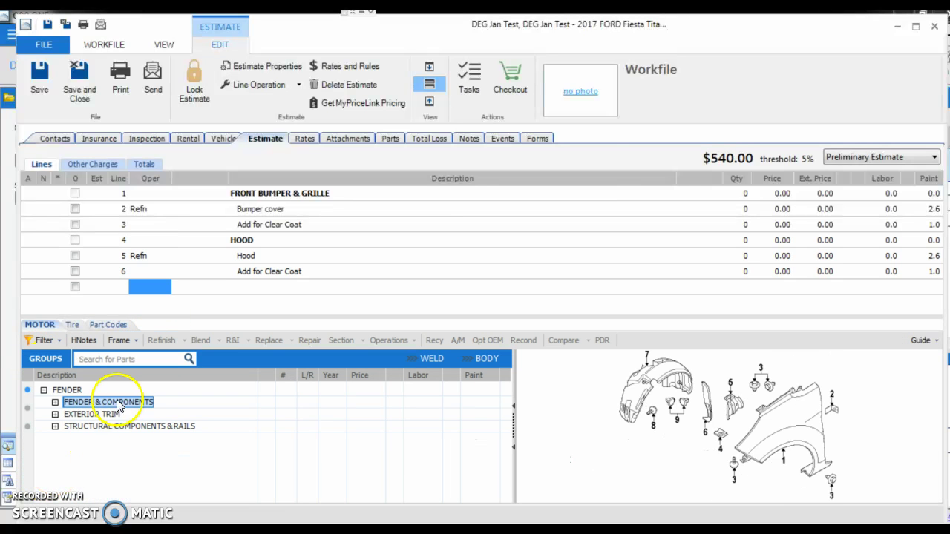
double_click(117, 403)
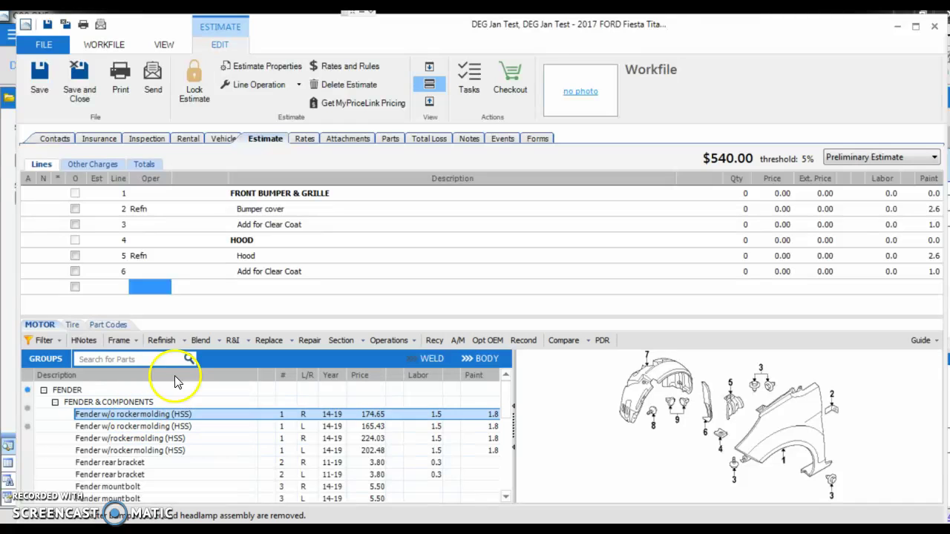
left_click(162, 341)
left_click(158, 428)
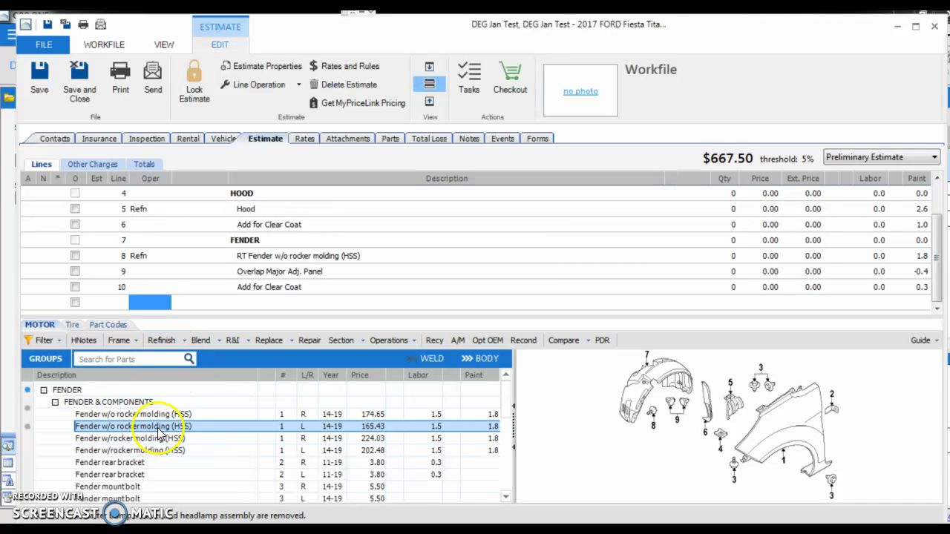
left_click(201, 341)
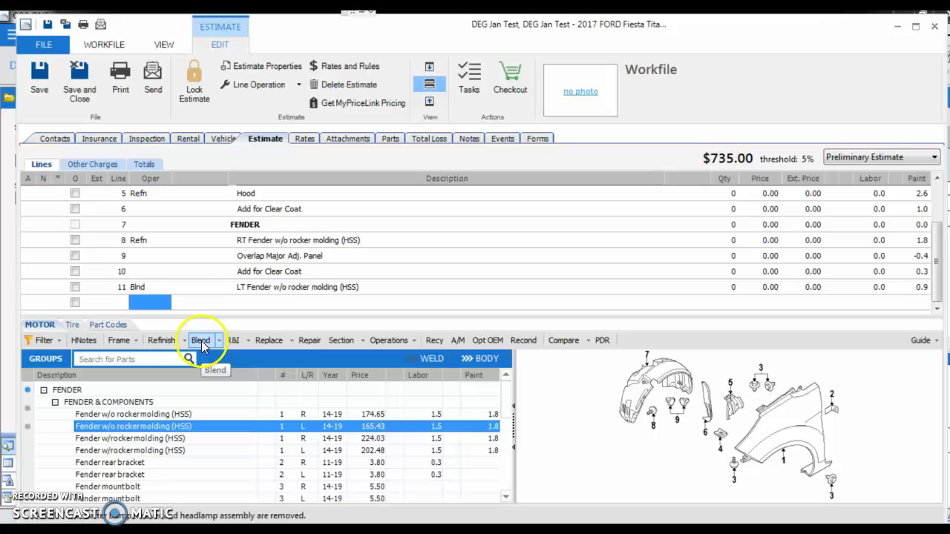
Review all preliminary estimate lines and check the paint hours and totals.
left_click_drag(306, 318, 310, 417)
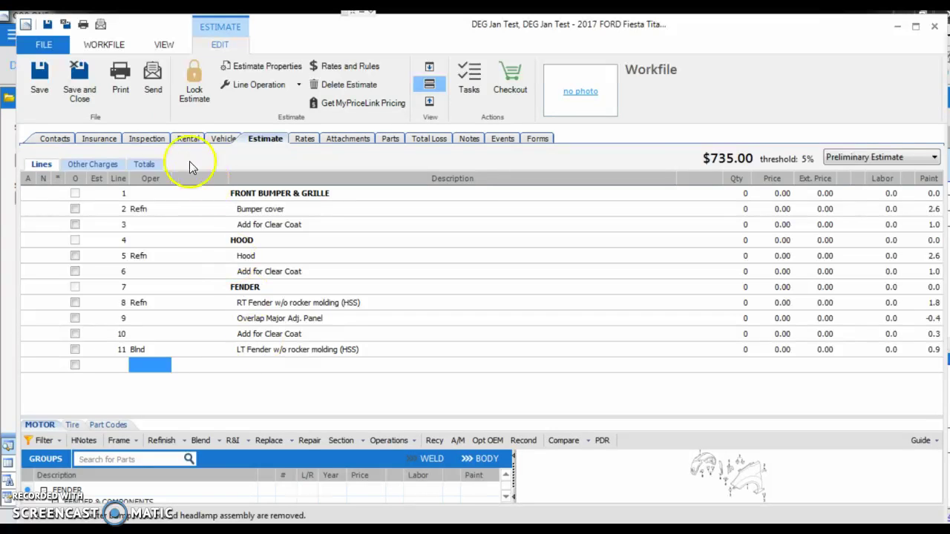
left_click(146, 165)
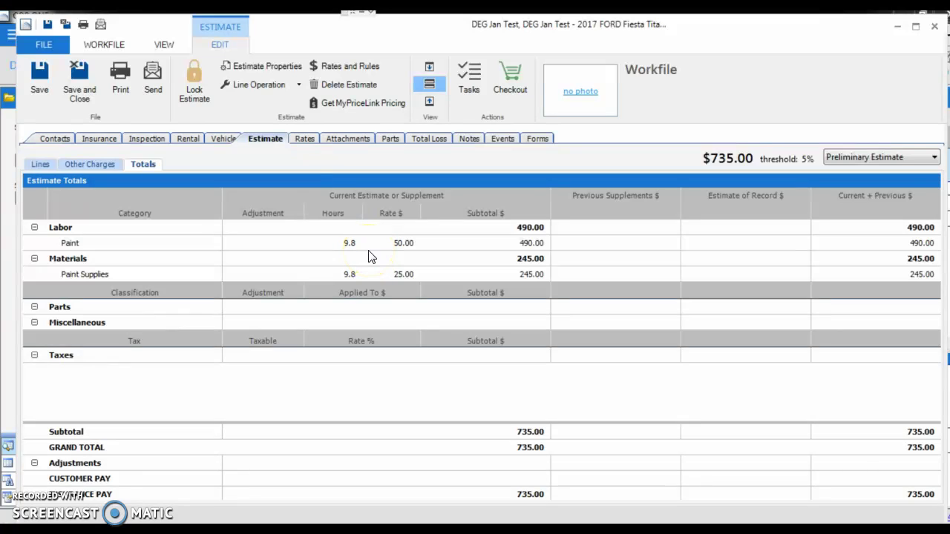
Switch to the Related Prior Damage estimate and show its lines.
left_click(865, 167)
left_click(853, 182)
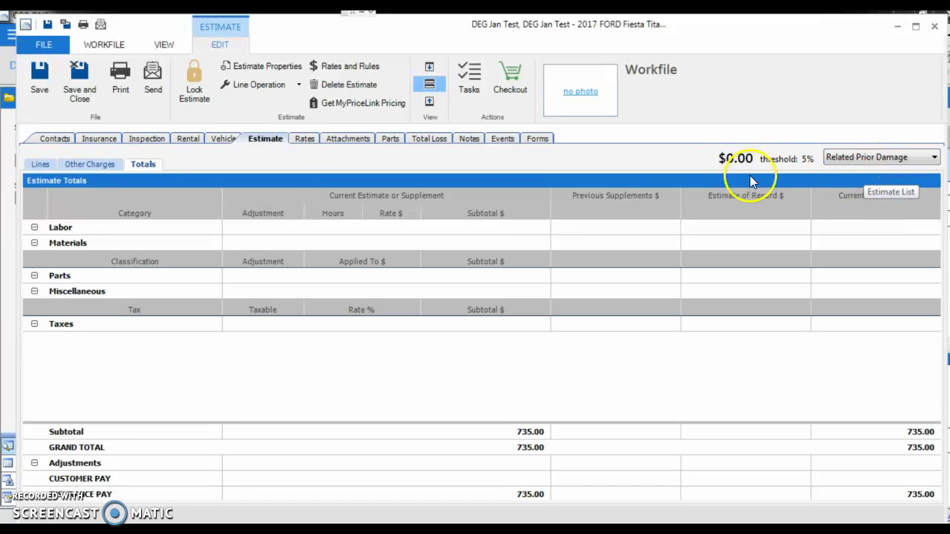
left_click(40, 164)
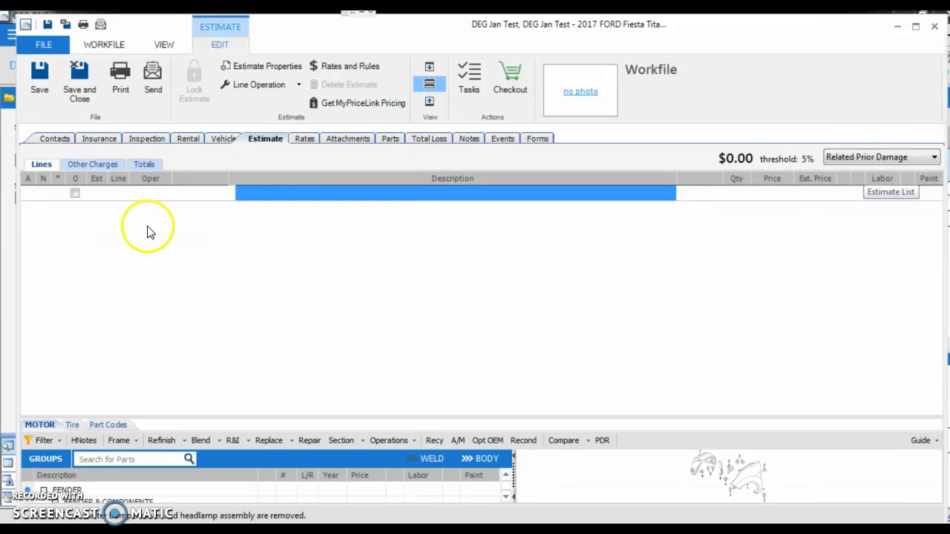
In the Related Prior Damage estimate, add Blend for the left fender w/o rocker molding, followed by Refinish for the right one.
left_click_drag(300, 416, 269, 346)
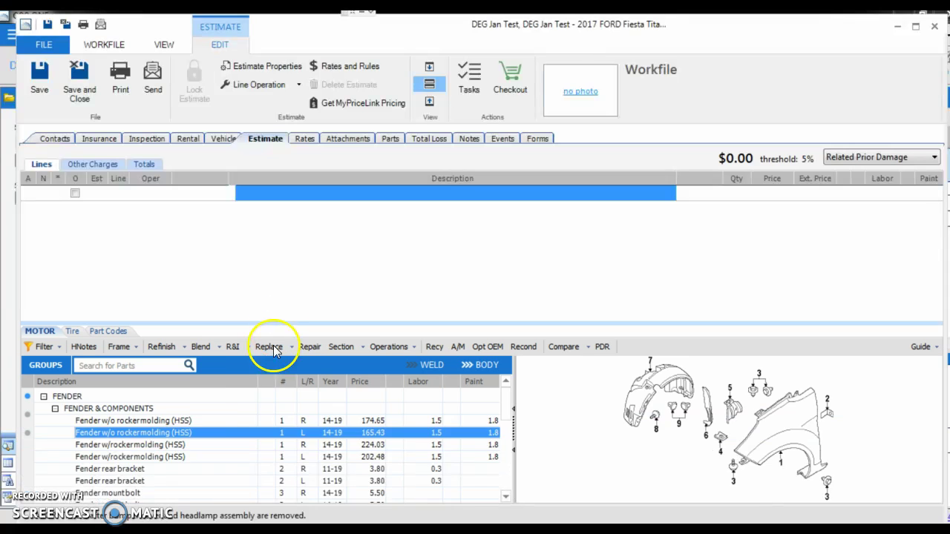
left_click(185, 436)
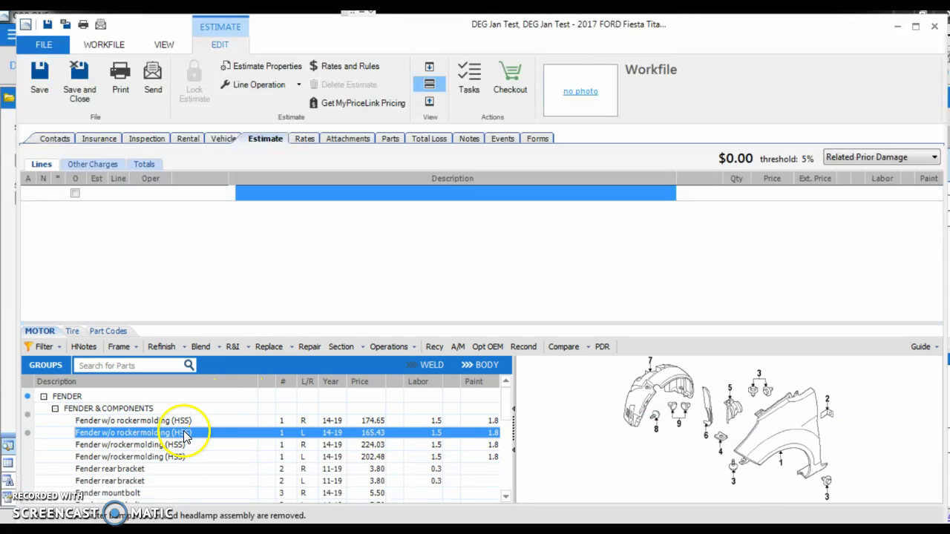
left_click(206, 352)
left_click(215, 382)
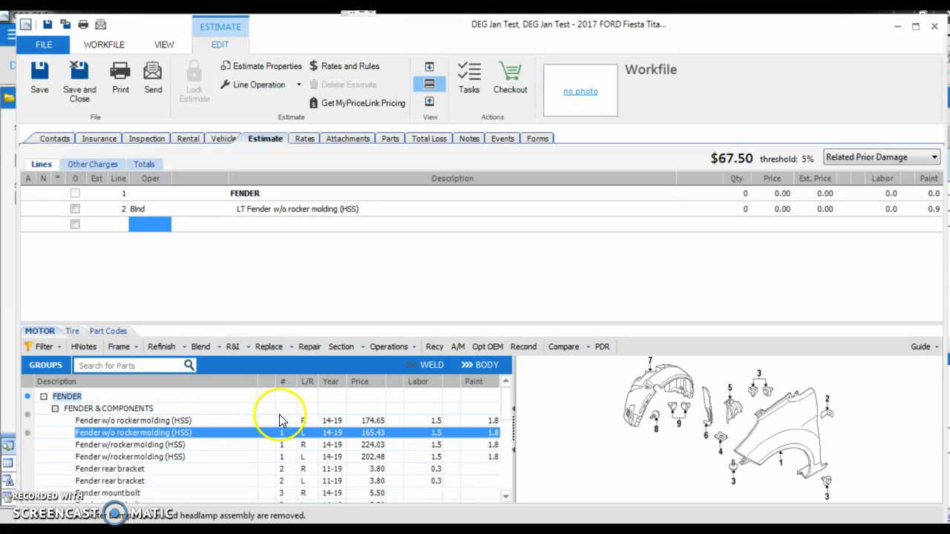
left_click(218, 421)
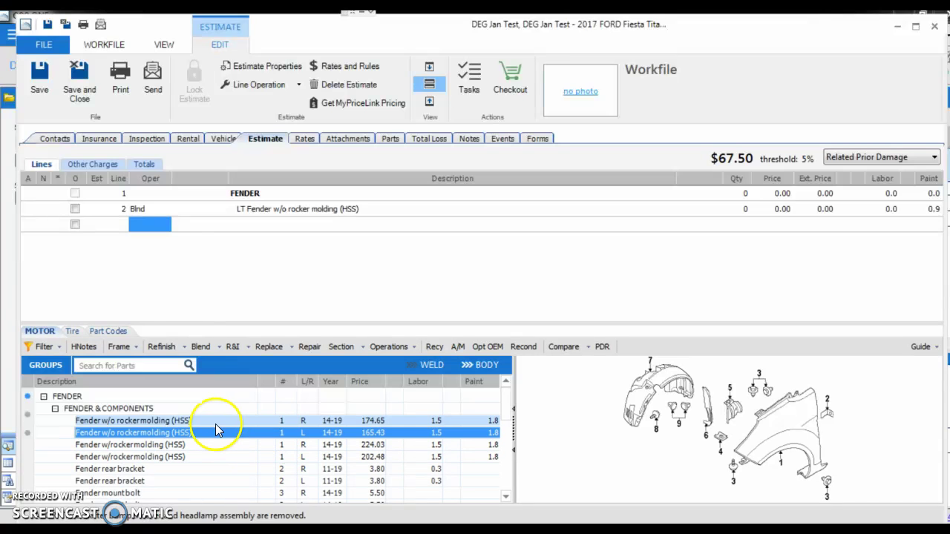
left_click(161, 347)
Add a Refinish operation for the hood to the Related Prior Damage estimate after the fender lines.
left_click(37, 364)
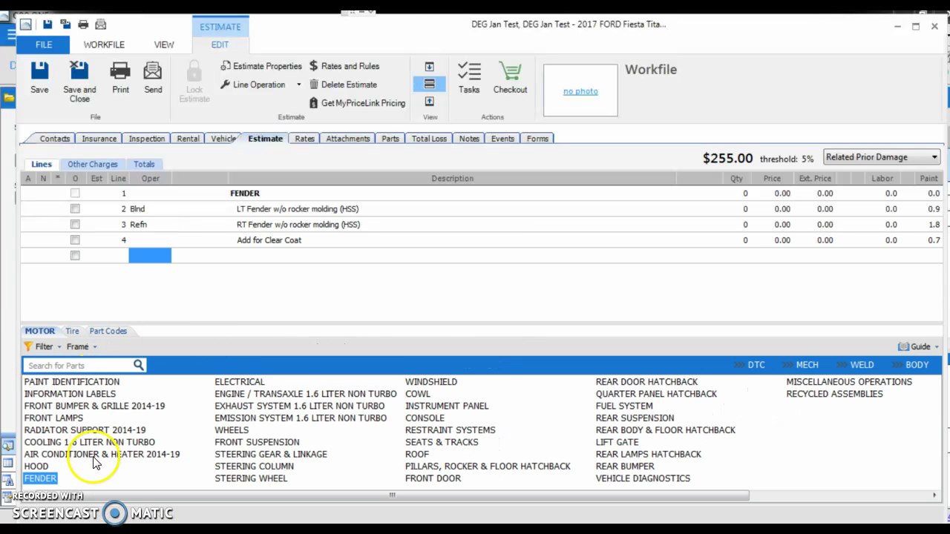
left_click(37, 467)
left_click(118, 420)
left_click(159, 347)
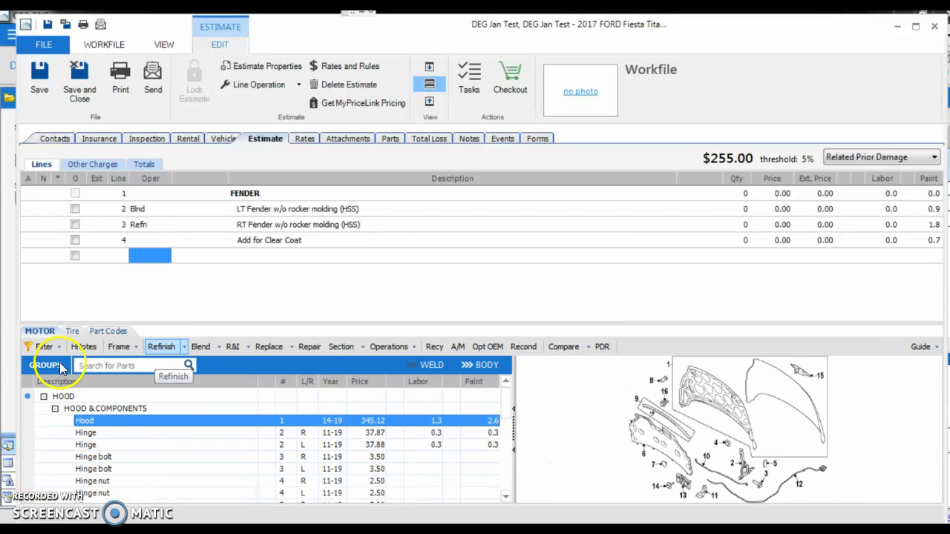
Add Refinish for the front bumper cover to the Related Prior Damage estimate, answering Yes to the separate refinishing procedure.
left_click(40, 364)
left_click(74, 406)
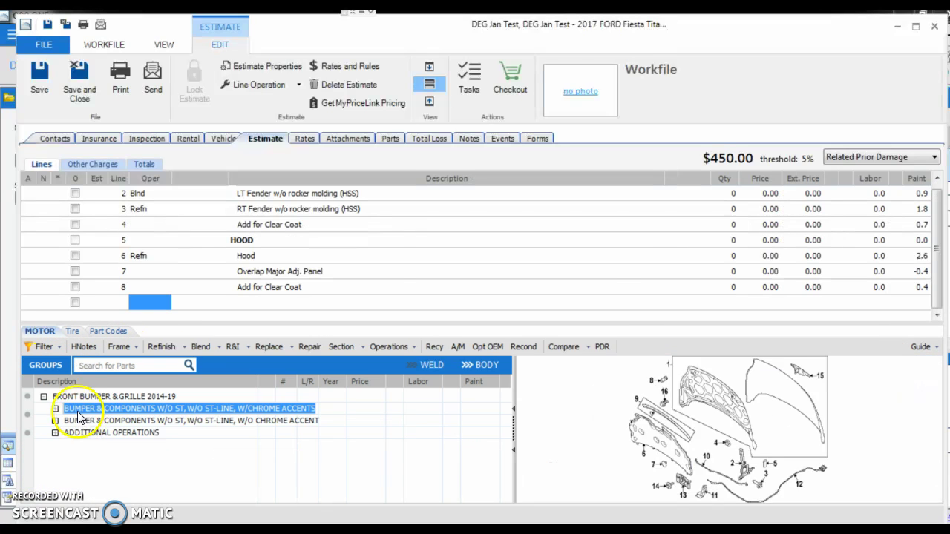
left_click(99, 421)
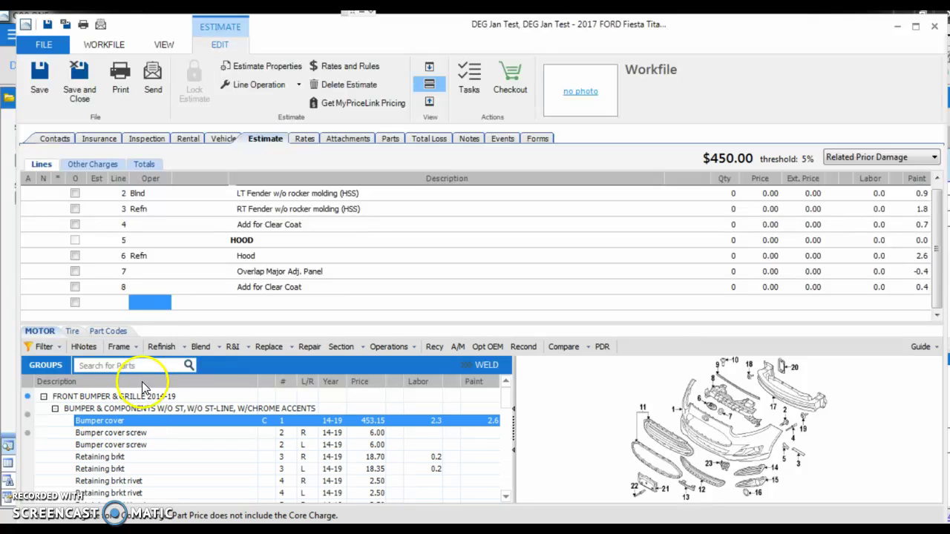
left_click(161, 346)
left_click(446, 310)
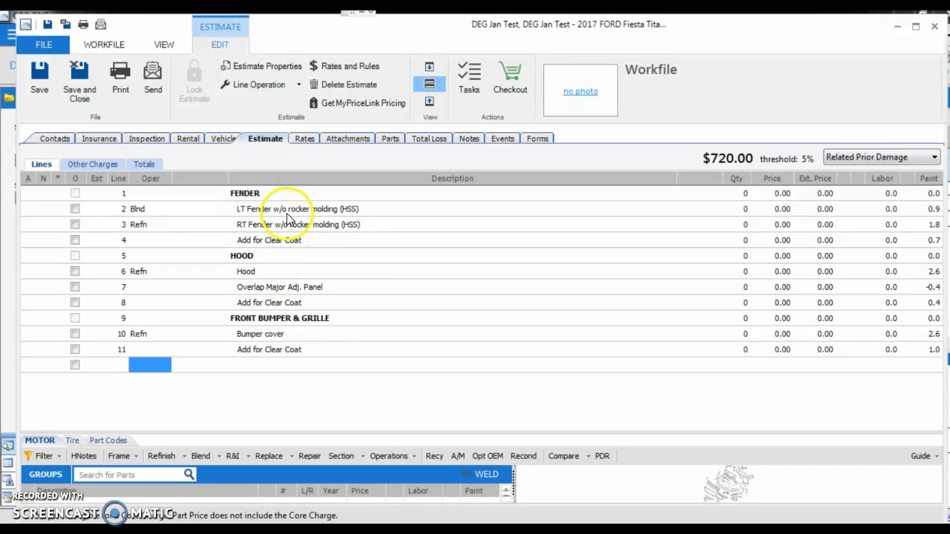
Check the paint hours and totals of the Related Prior Damage estimate.
left_click(144, 164)
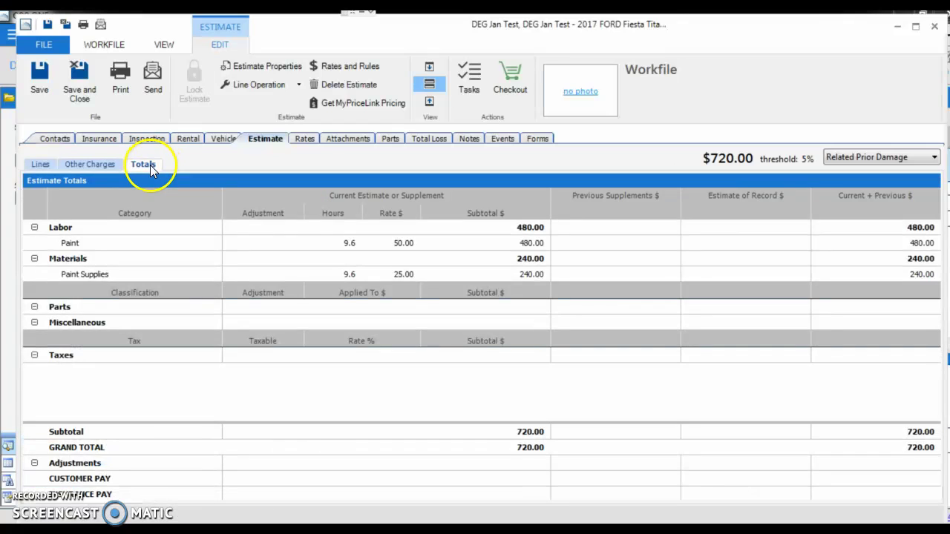